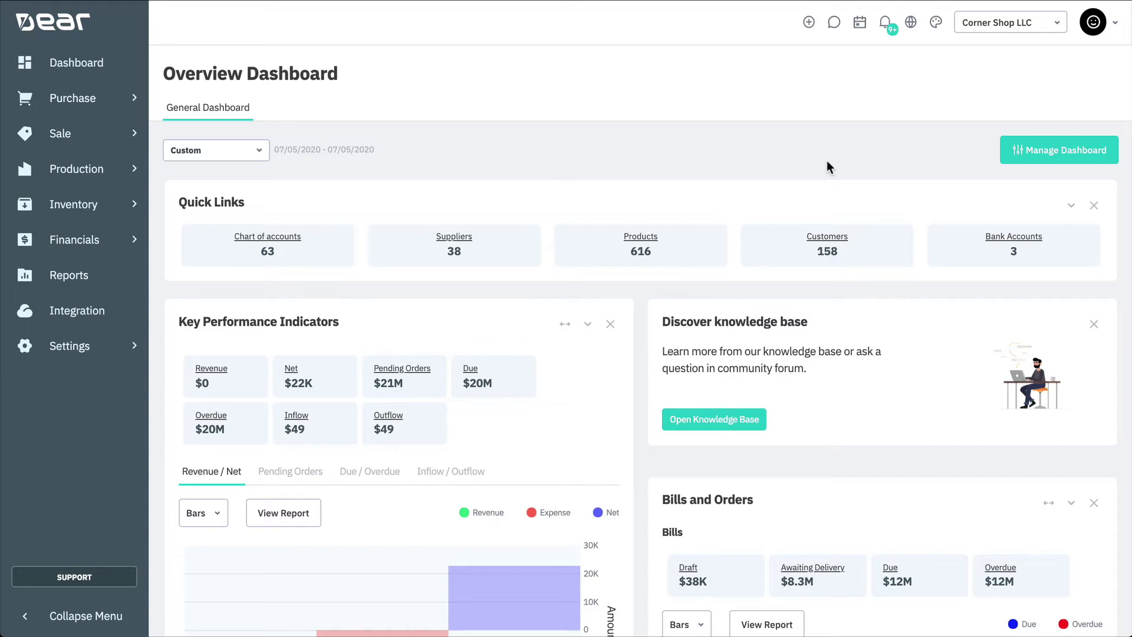
Check in General Settings' Organisation details that the base currency is AUD.
{"action": "left_click", "coordinate": [121, 357]}
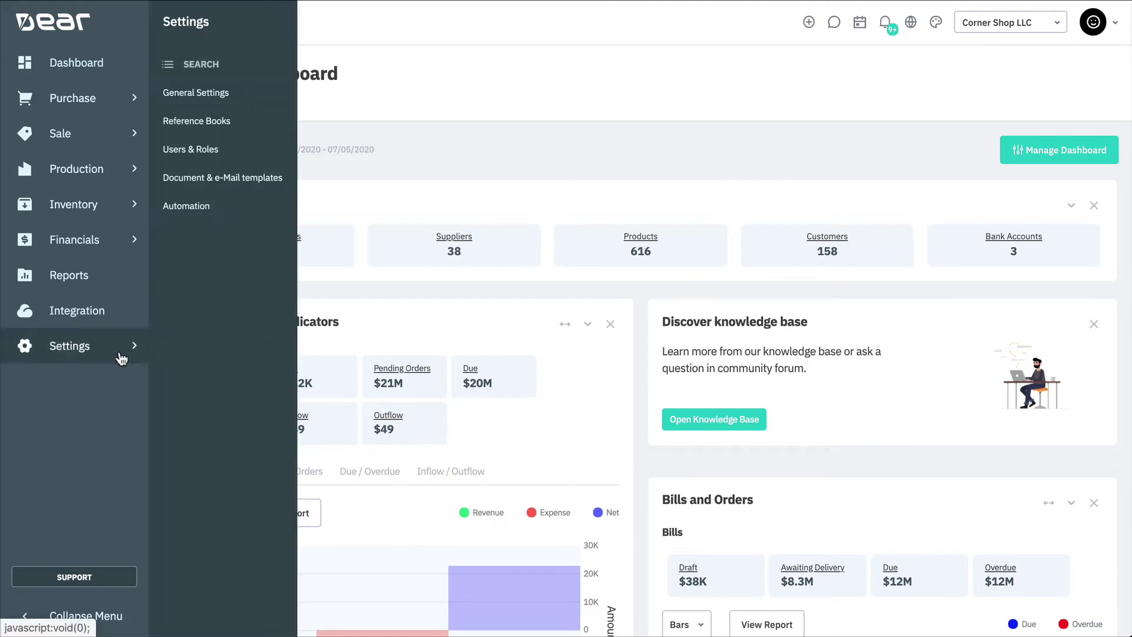
{"action": "left_click", "coordinate": [279, 94]}
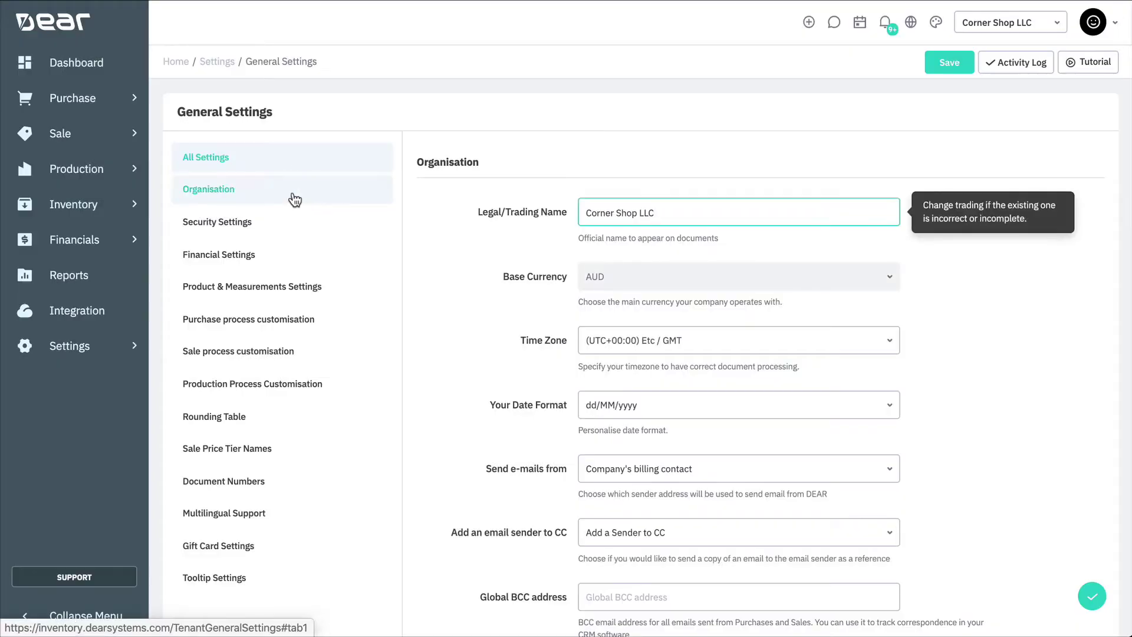
{"action": "left_click", "coordinate": [293, 196]}
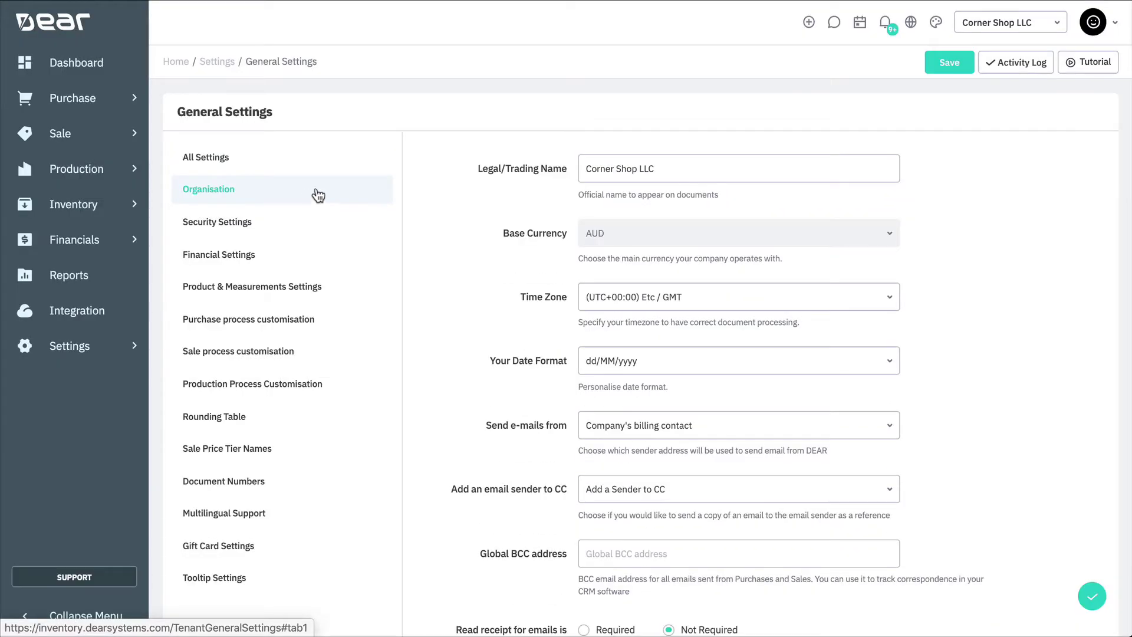
{"action": "mouse_move", "coordinate": [847, 243]}
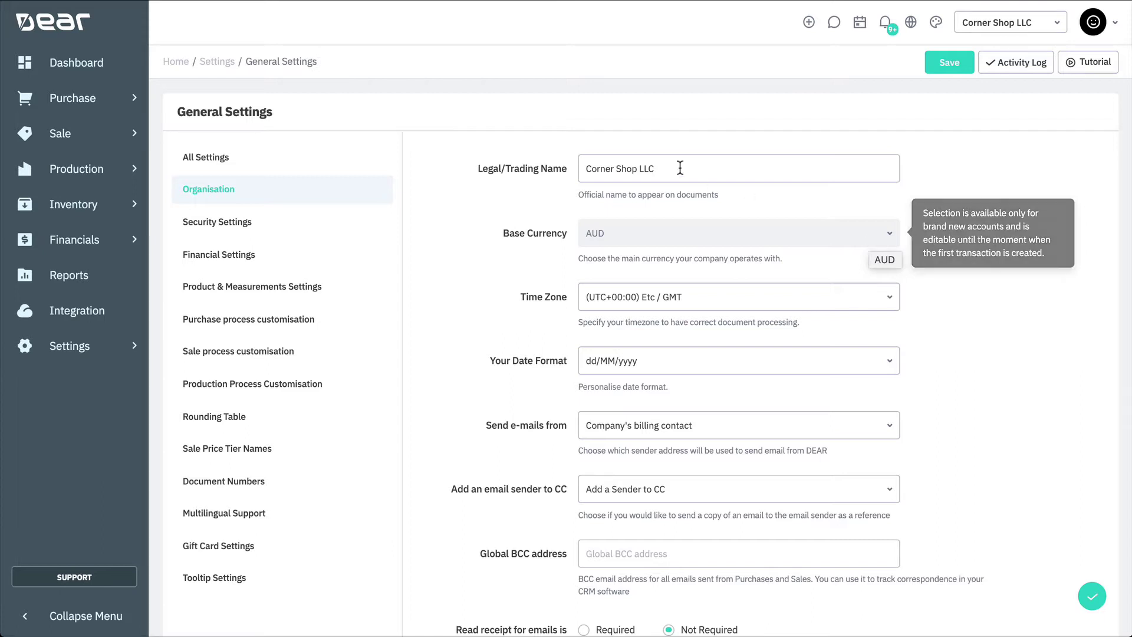
Change supplier ABC Furniture's currency to USD - United States Dollar and save it.
{"action": "left_click", "coordinate": [121, 107]}
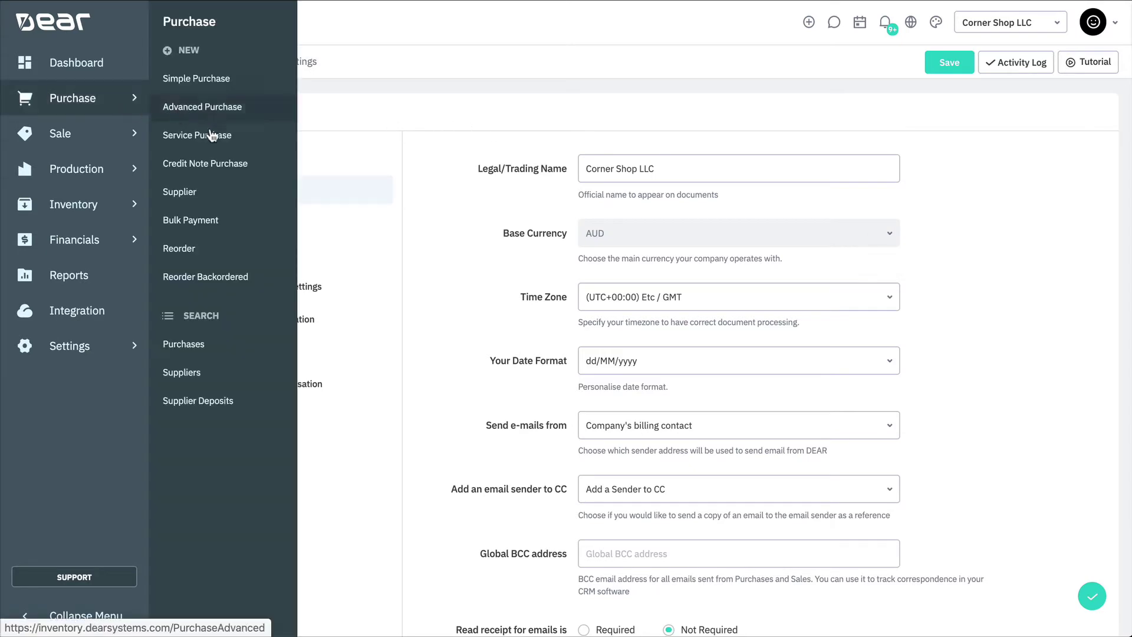
{"action": "left_click", "coordinate": [194, 372]}
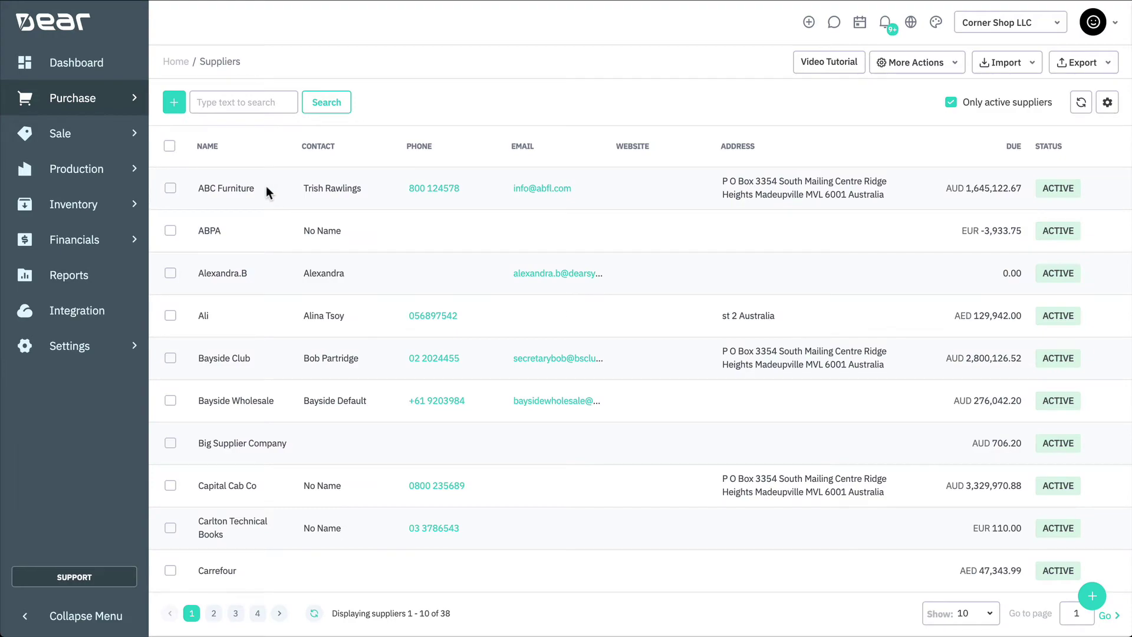
{"action": "left_click", "coordinate": [255, 197]}
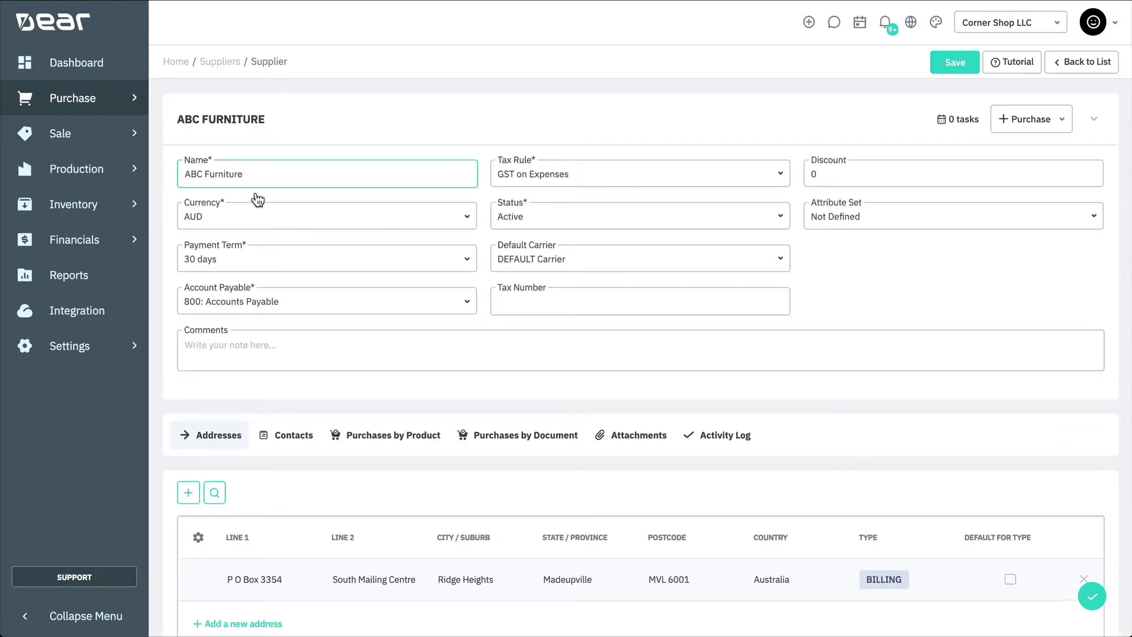
{"action": "left_click", "coordinate": [465, 219]}
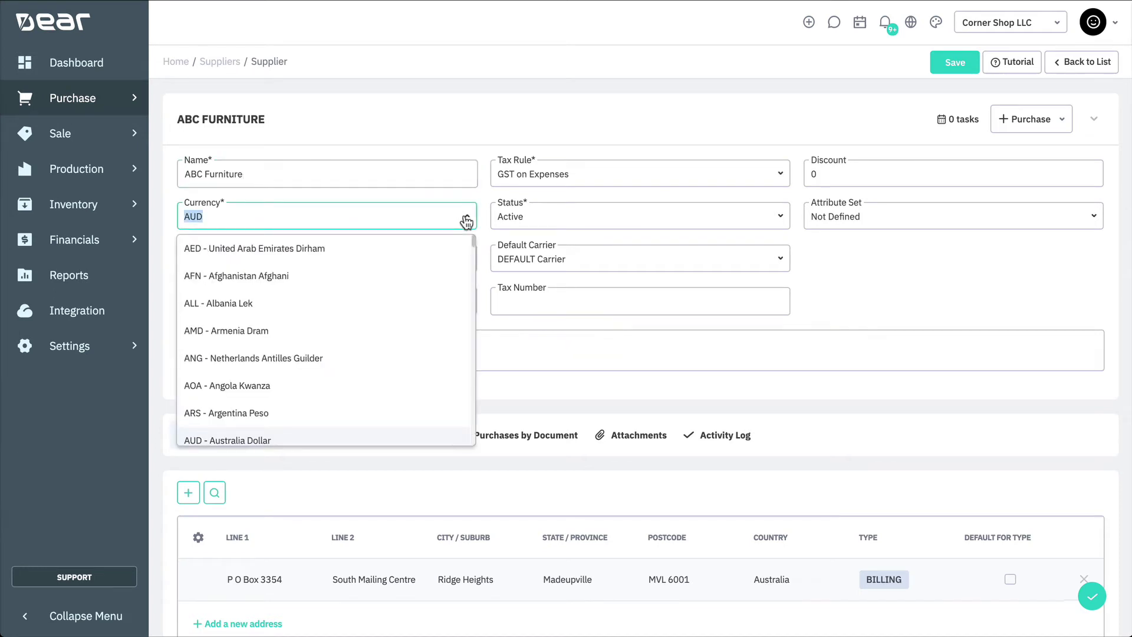
{"action": "type", "text": "USD"}
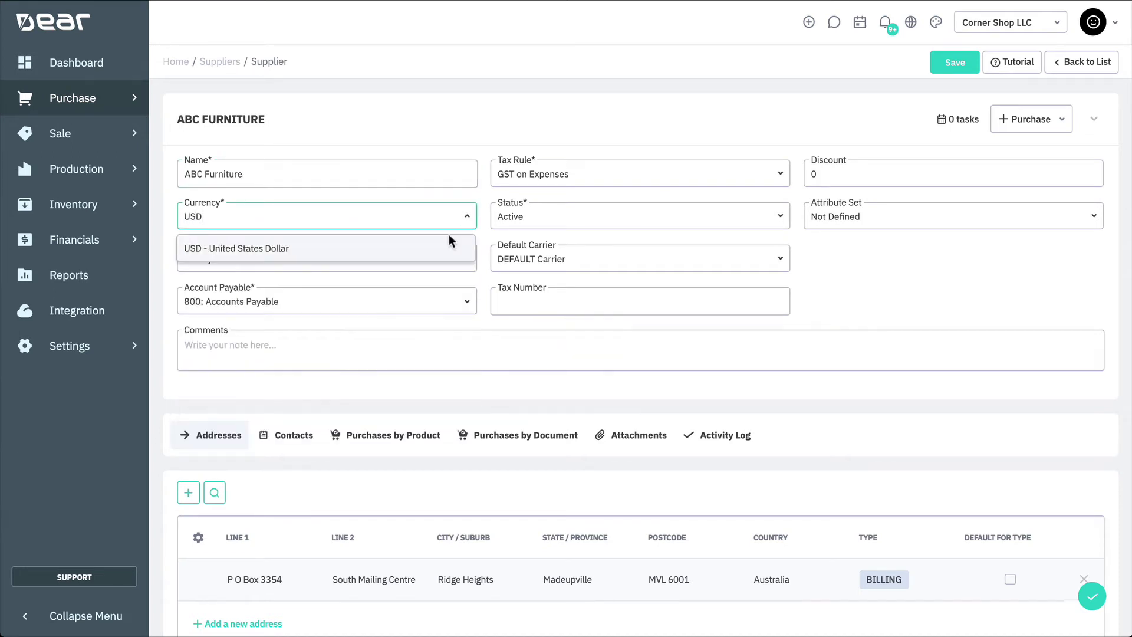
{"action": "left_click", "coordinate": [447, 247]}
{"action": "left_click", "coordinate": [454, 134]}
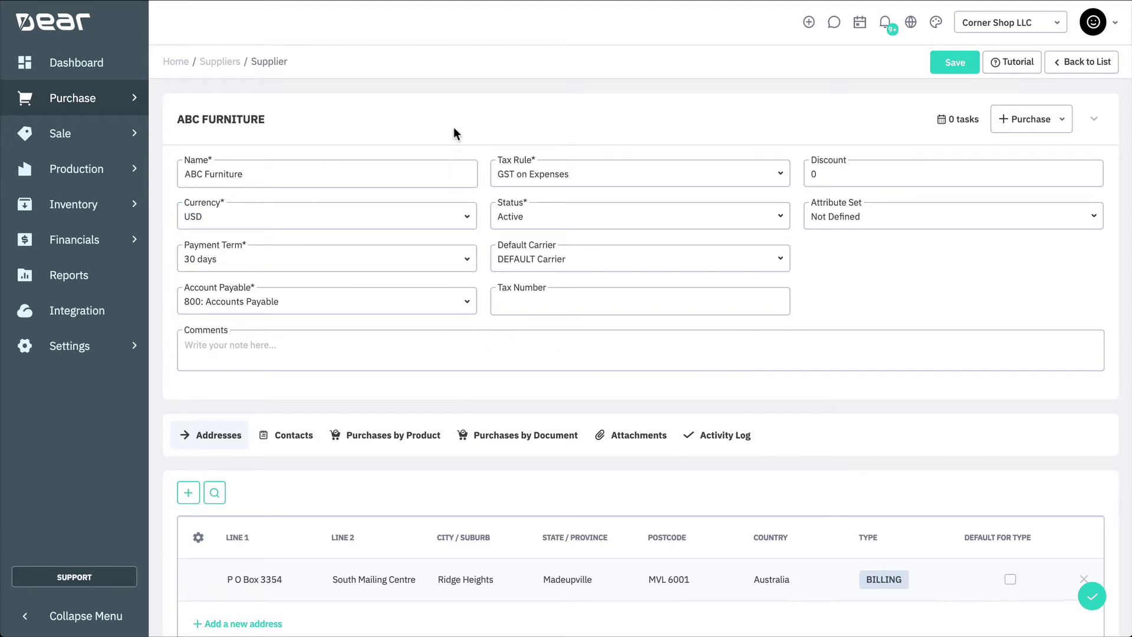
{"action": "left_click", "coordinate": [935, 62]}
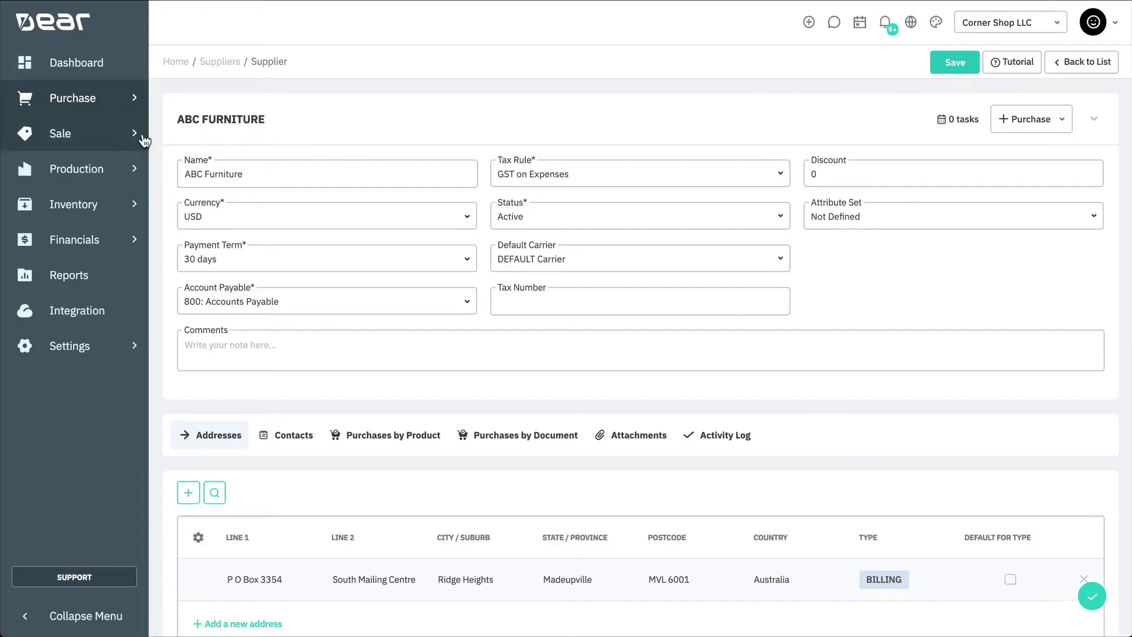
Search the customer list for 'bob' to find Bob the Builder Pty Ltd.
{"action": "left_click", "coordinate": [114, 139]}
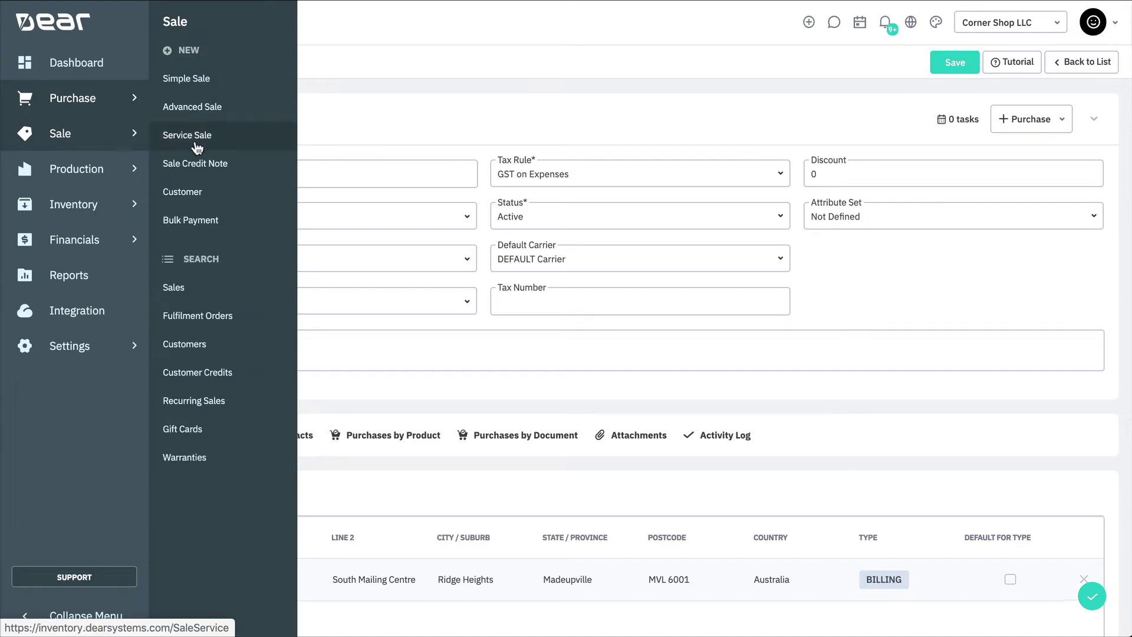
{"action": "left_click", "coordinate": [228, 342]}
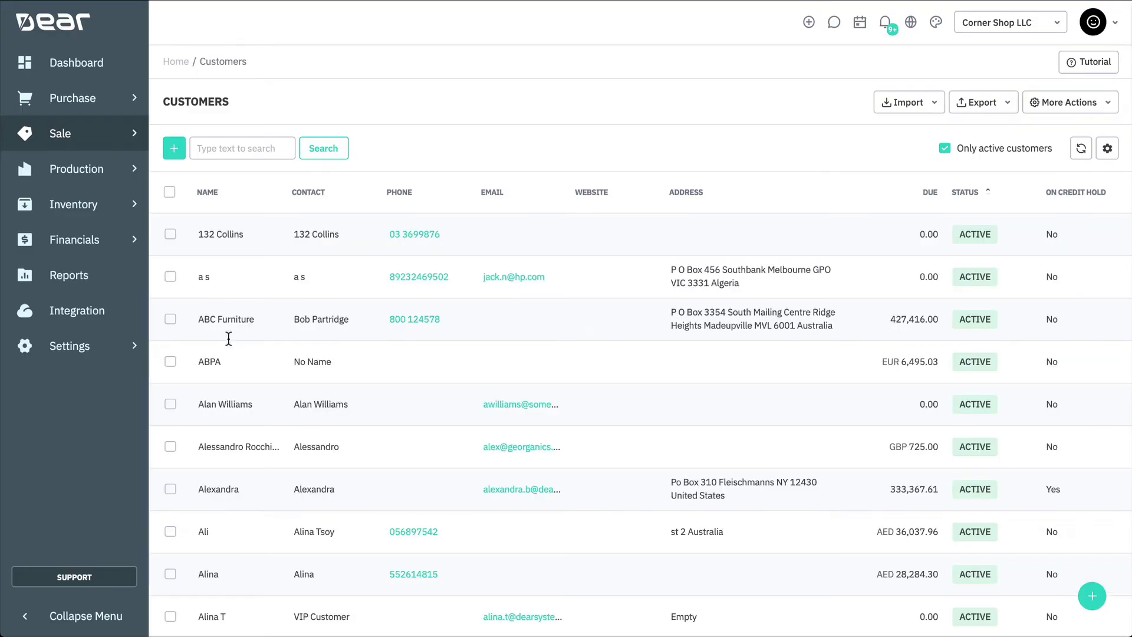
{"action": "left_click", "coordinate": [204, 148]}
{"action": "type", "text": "bob"}
{"action": "key", "text": "Return"}
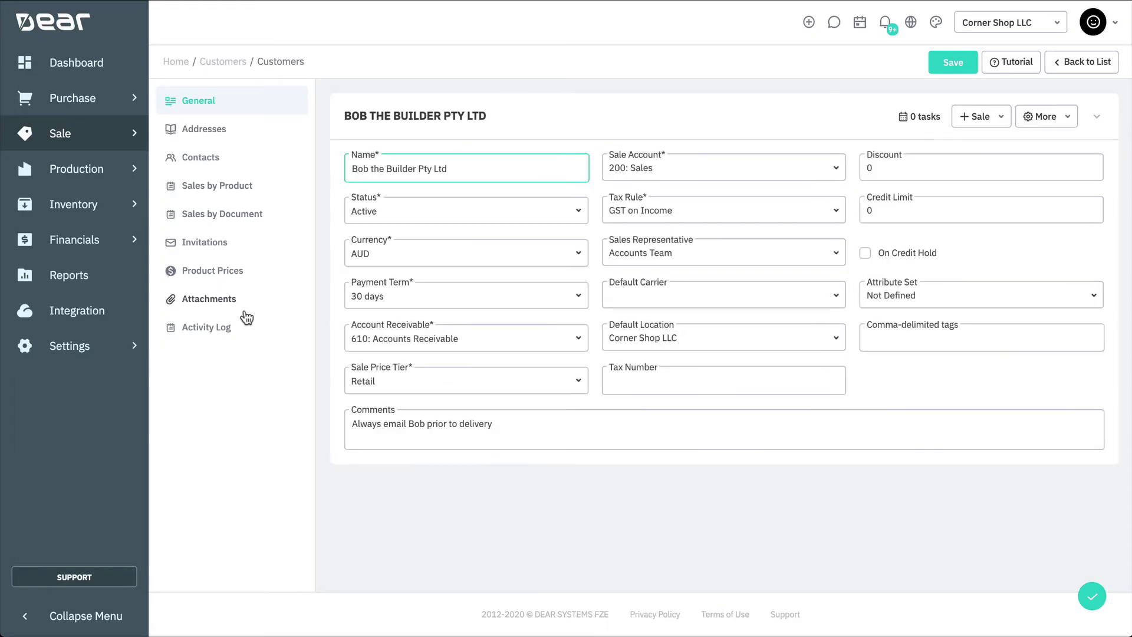
Set the customer's currency to EUR - Euro Member Countries and save.
{"action": "left_click", "coordinate": [579, 255]}
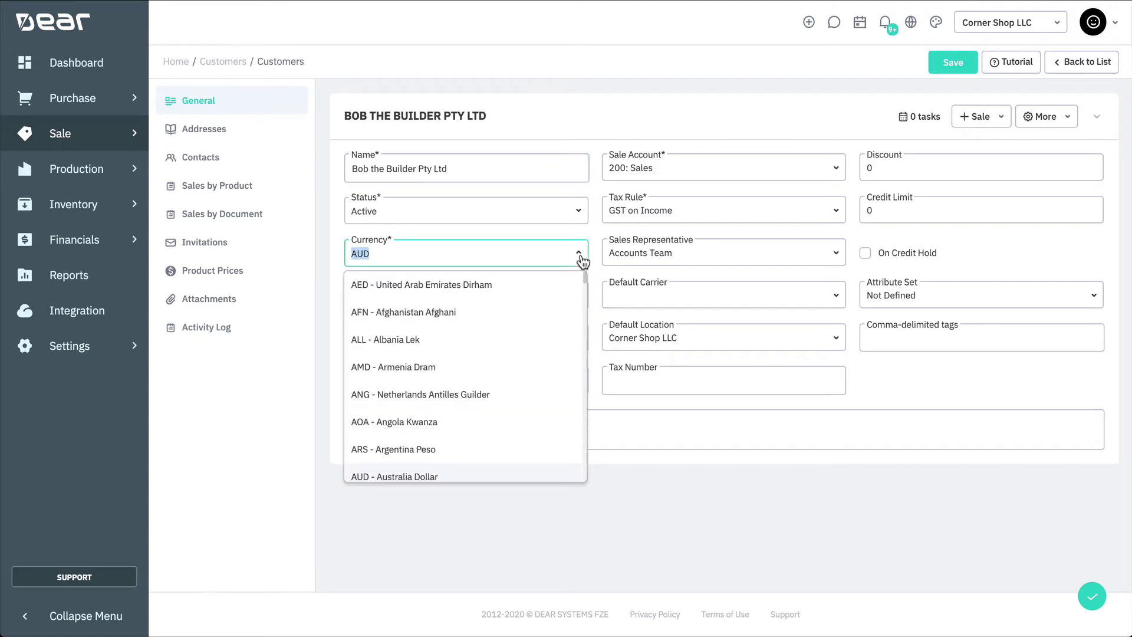
{"action": "type", "text": "EUR"}
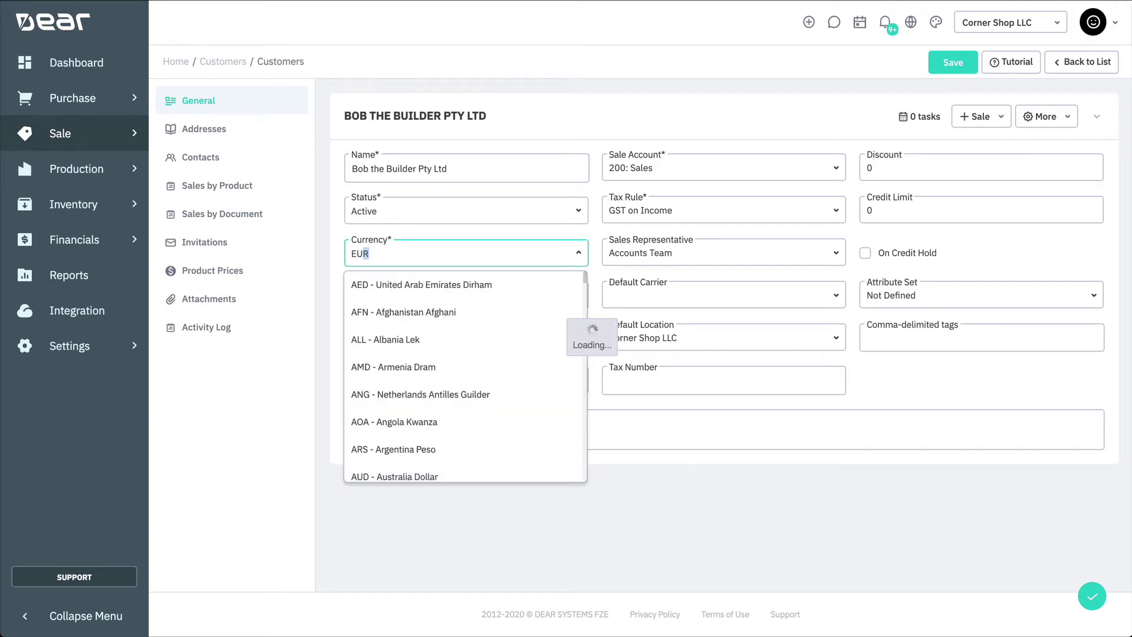
{"action": "left_click", "coordinate": [528, 286]}
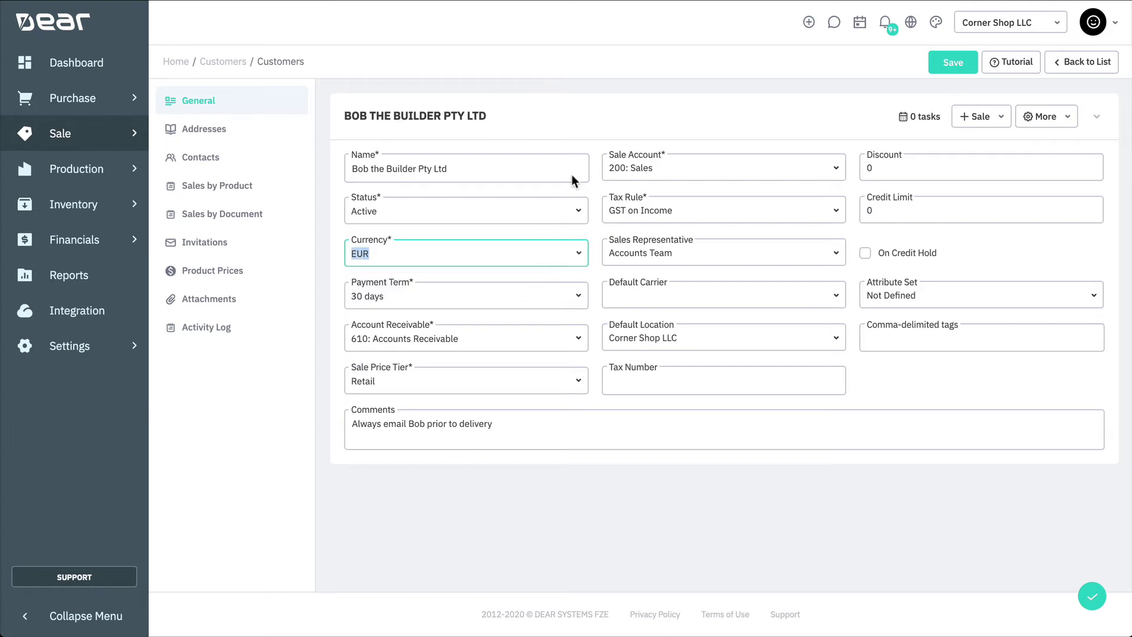
{"action": "left_click", "coordinate": [947, 69]}
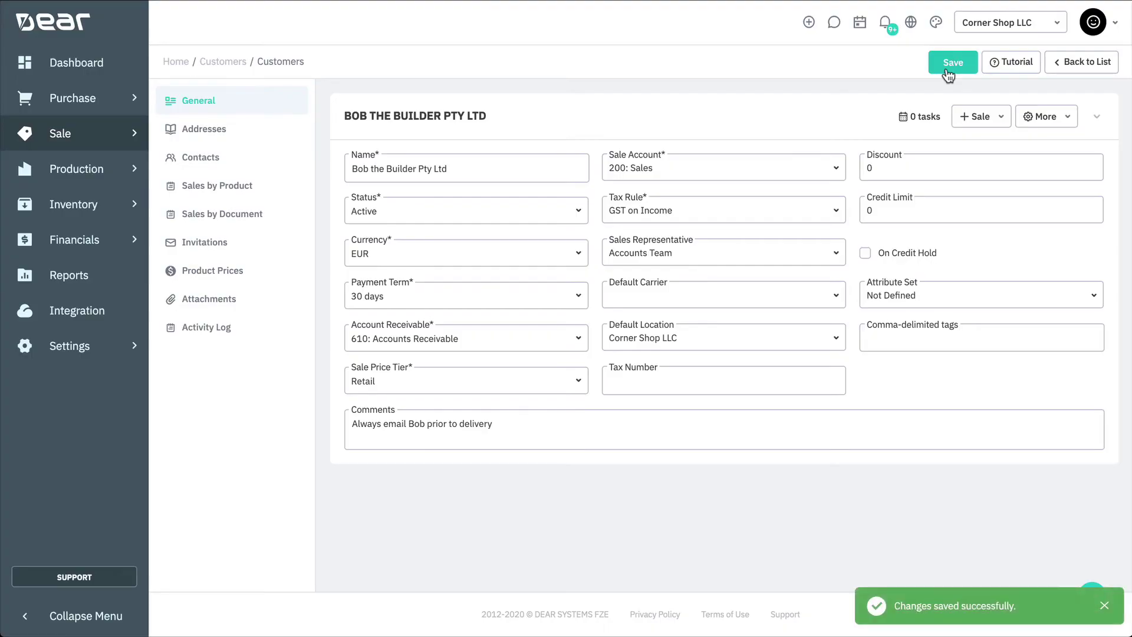
Start a new Simple Purchase with ABC Furniture as the supplier.
{"action": "left_click", "coordinate": [121, 105]}
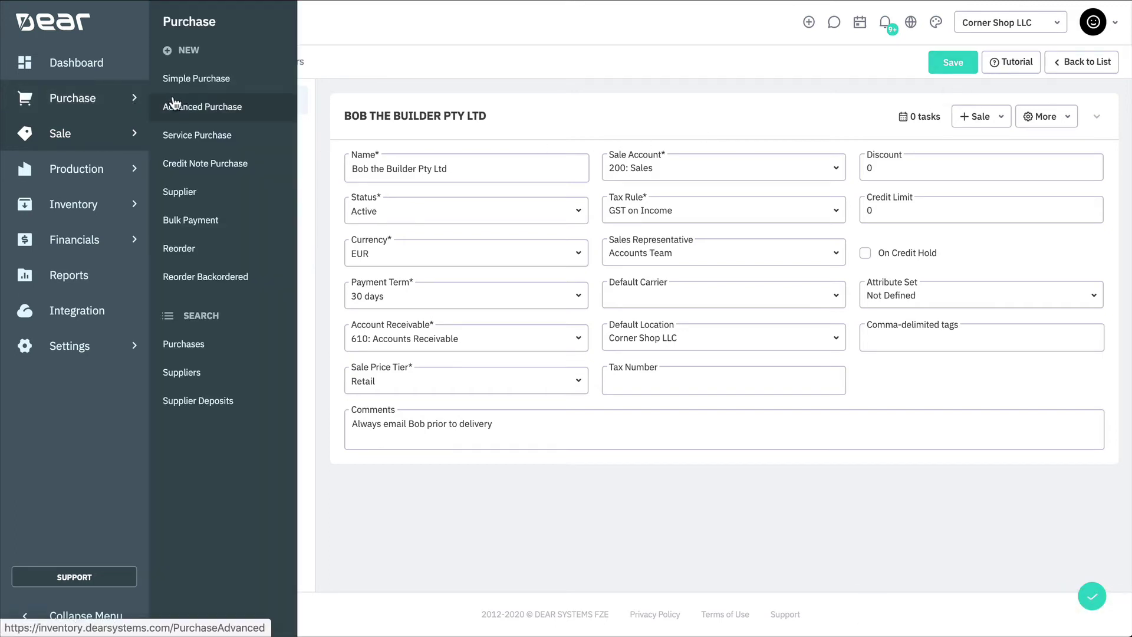
{"action": "left_click", "coordinate": [266, 83]}
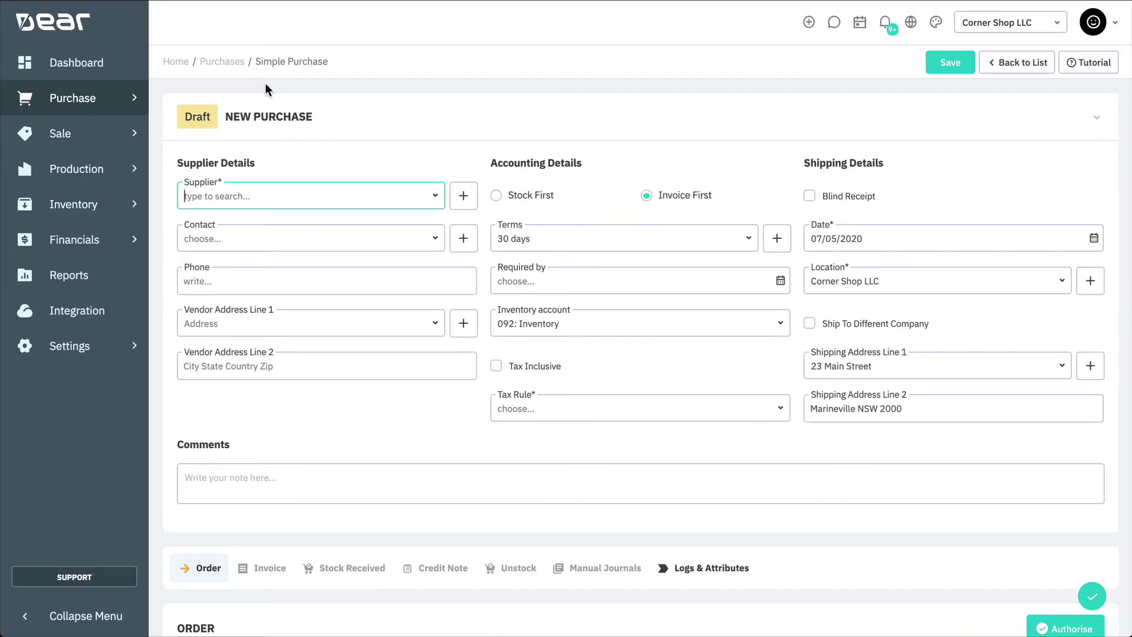
{"action": "type", "text": "abc"}
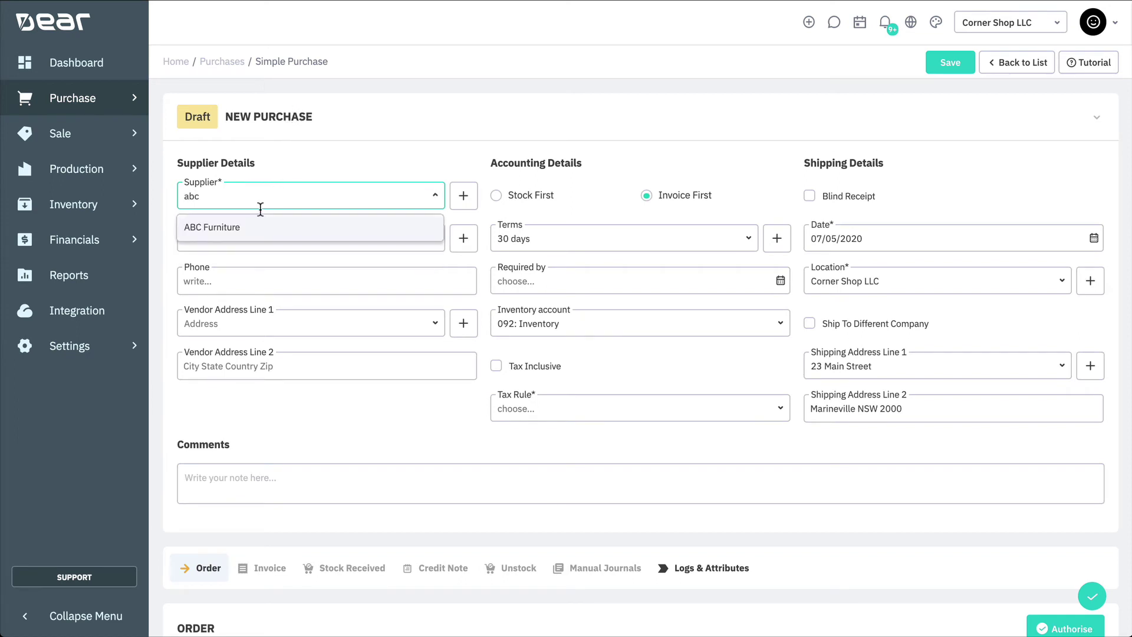
{"action": "left_click", "coordinate": [260, 226]}
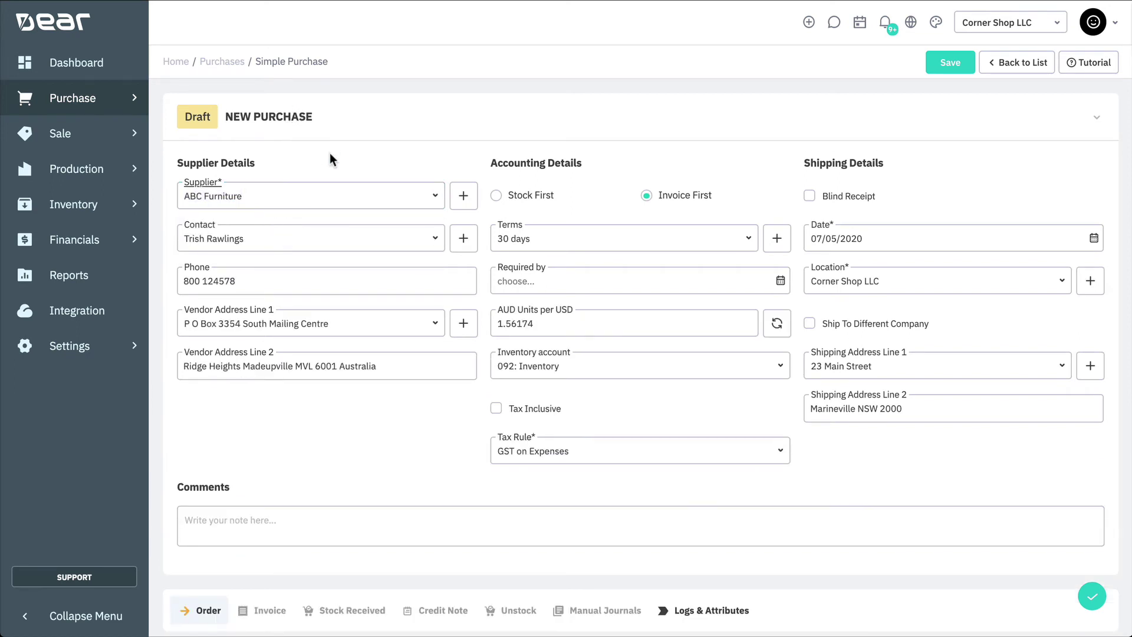
Override the AUD Units per USD exchange rate to 1.57.
{"action": "left_click", "coordinate": [588, 329]}
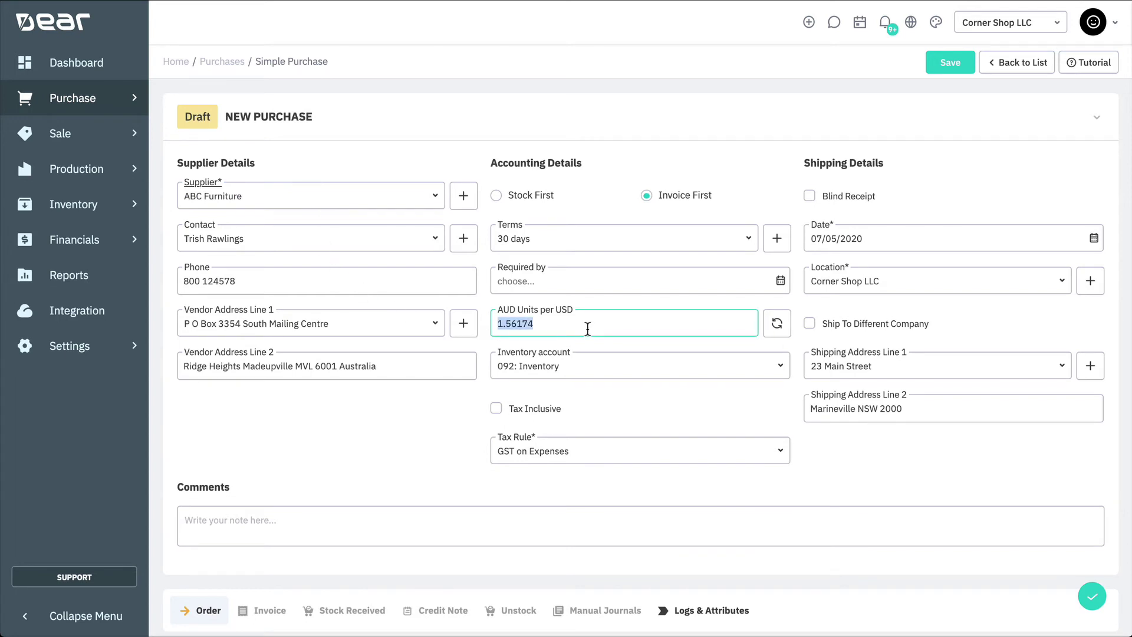
{"action": "type", "text": "1.57"}
{"action": "left_click", "coordinate": [423, 451]}
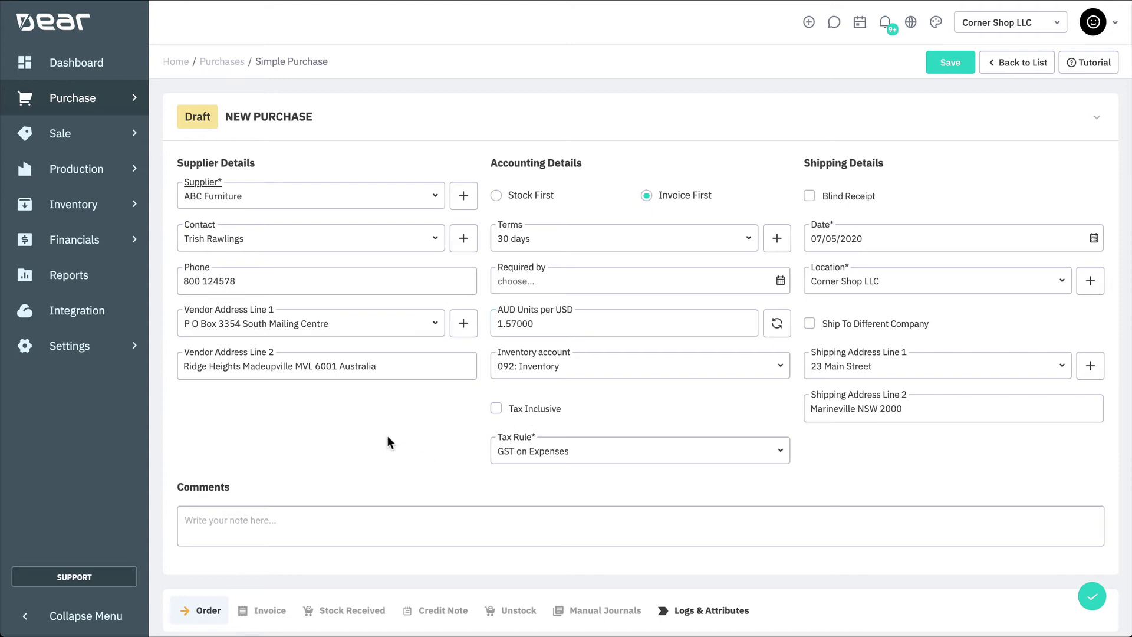
Add an order line for 100 of SK-00002 Lumber Cherry.
{"action": "scroll", "coordinate": [387, 437], "scroll_direction": "down", "scroll_amount": 7}
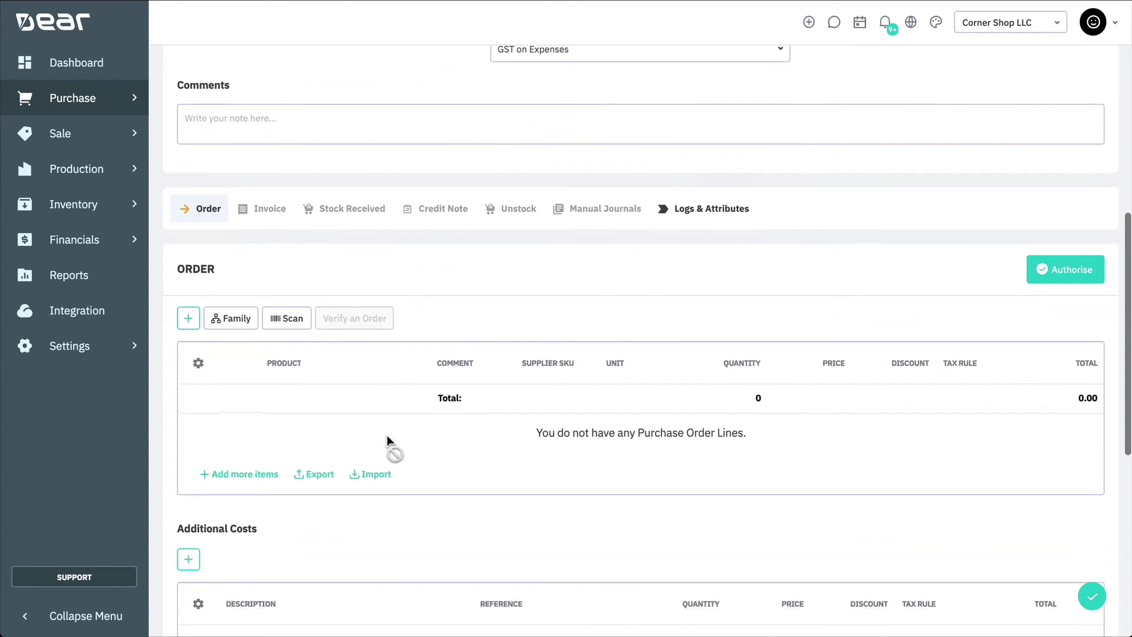
{"action": "left_click", "coordinate": [188, 296]}
{"action": "left_click", "coordinate": [318, 382]}
{"action": "type", "text": "lumber"}
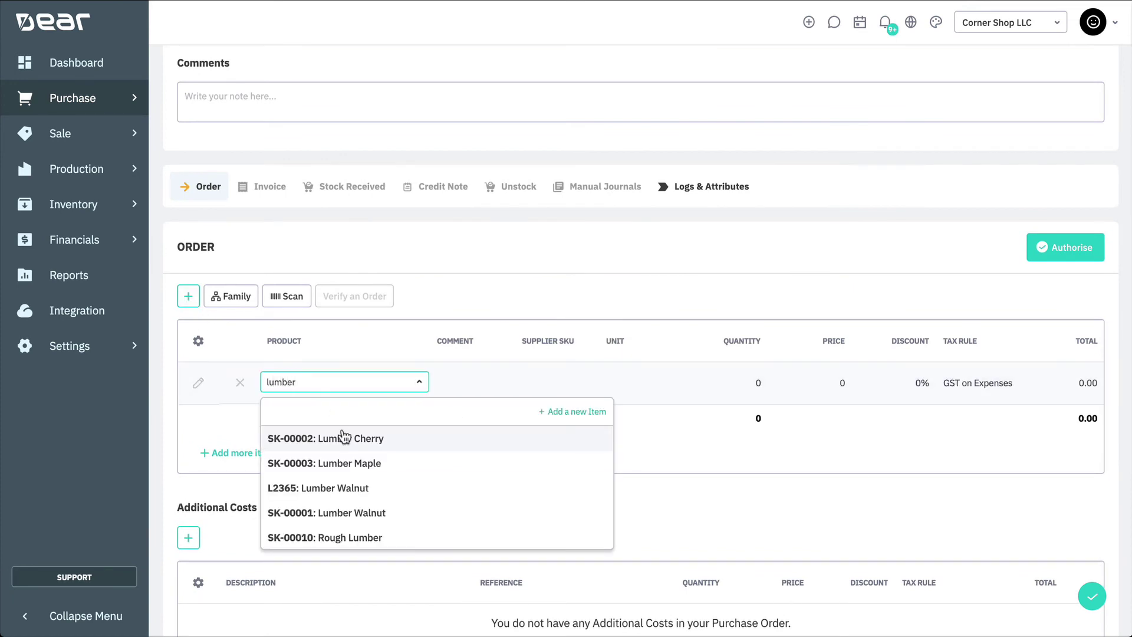
{"action": "left_click", "coordinate": [345, 438]}
{"action": "left_click", "coordinate": [761, 384]}
{"action": "type", "text": "100"}
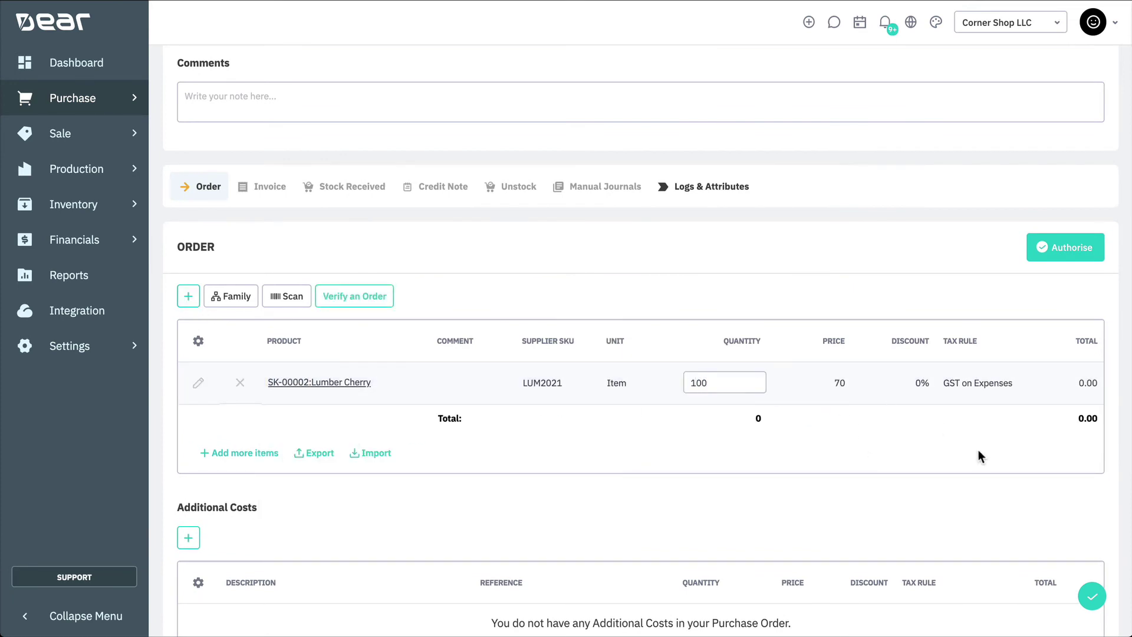
{"action": "left_click", "coordinate": [968, 383]}
Set the line's tax rule to GST Free Expenses and review the USD 7,000.00 / AUD 10,990.00 totals.
{"action": "left_click", "coordinate": [1009, 382]}
{"action": "left_click", "coordinate": [949, 440]}
{"action": "left_click", "coordinate": [946, 453]}
{"action": "scroll", "coordinate": [949, 461], "scroll_direction": "down", "scroll_amount": 5}
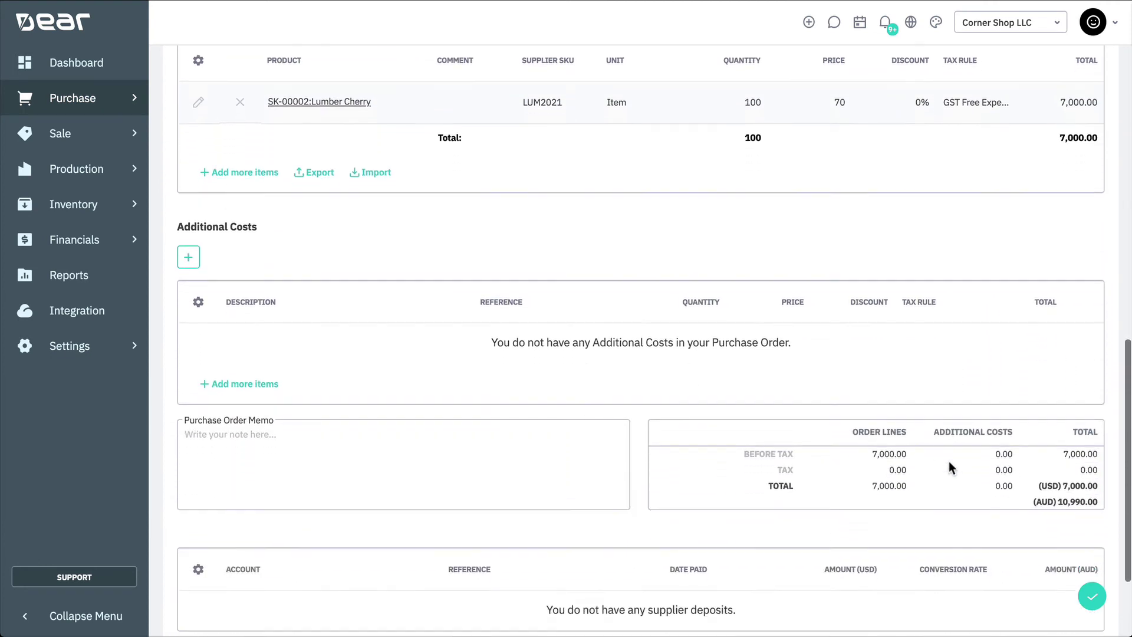
{"action": "scroll", "coordinate": [949, 465], "scroll_direction": "down", "scroll_amount": 2}
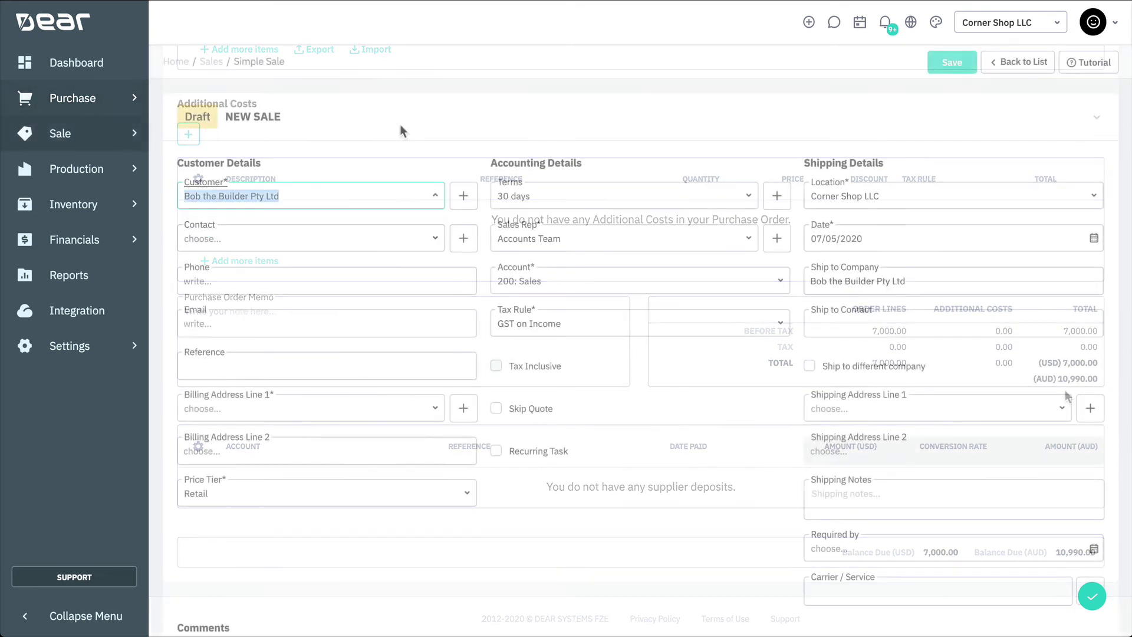
Review the 1.68624 AUD per EUR rate and tick Skip Quote on the sale.
{"action": "left_click", "coordinate": [624, 326]}
{"action": "left_click", "coordinate": [623, 328]}
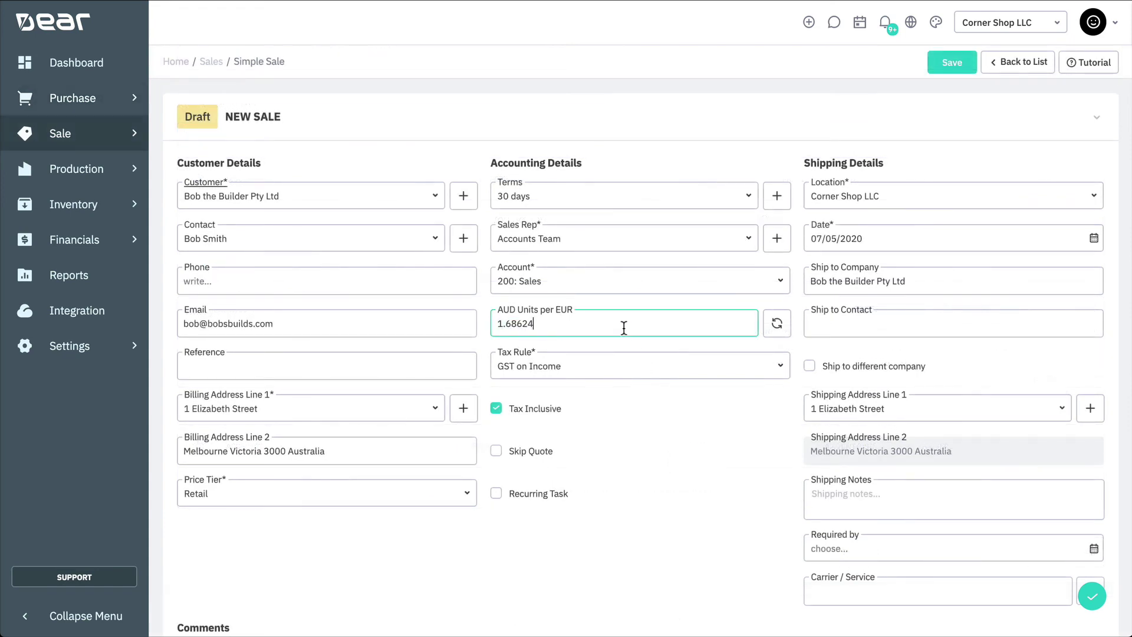
{"action": "scroll", "coordinate": [667, 454], "scroll_direction": "down", "scroll_amount": 6}
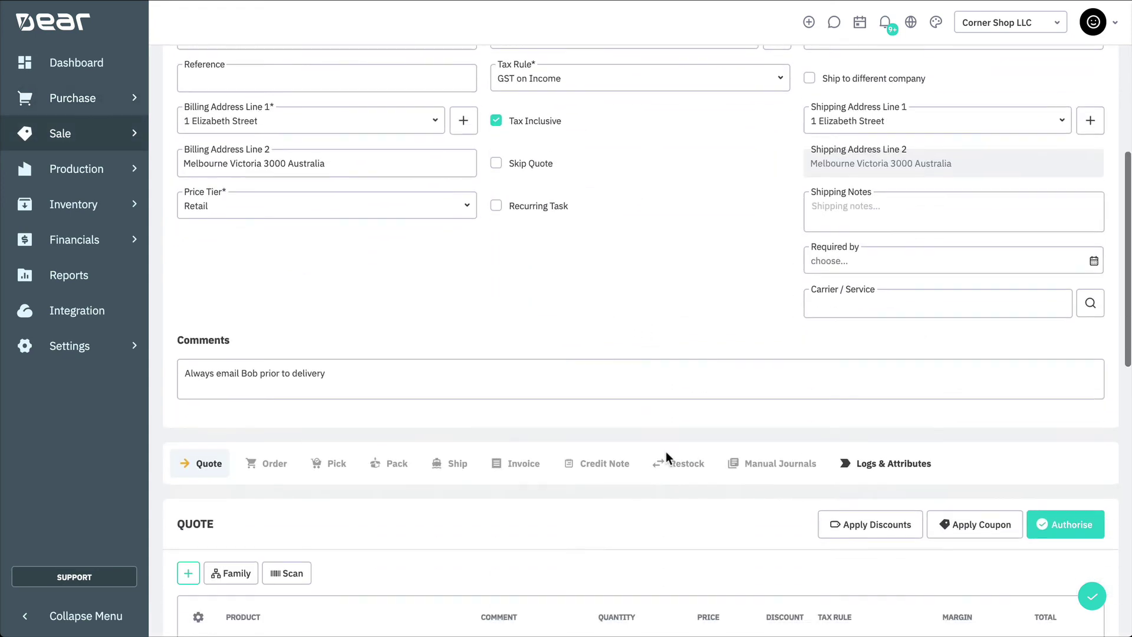
{"action": "left_click", "coordinate": [496, 111]}
Add a line for 1 Outdoor Chair priced at 350, totalling EUR 350.00.
{"action": "scroll", "coordinate": [535, 252], "scroll_direction": "down", "scroll_amount": 4}
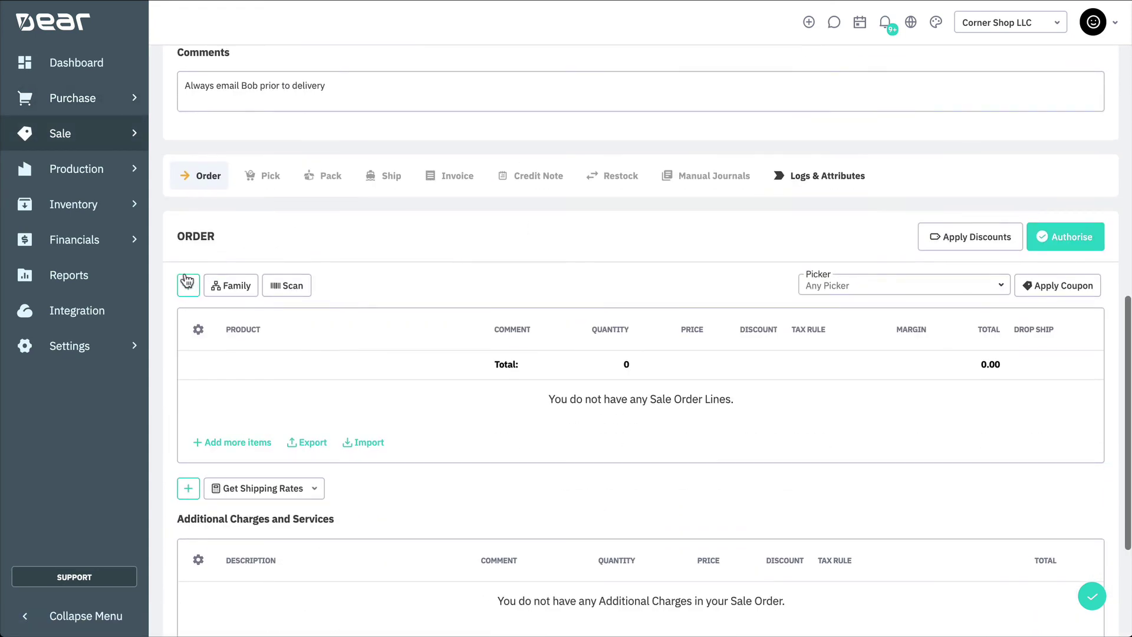
{"action": "left_click", "coordinate": [188, 285]}
{"action": "type", "text": "outdoor"}
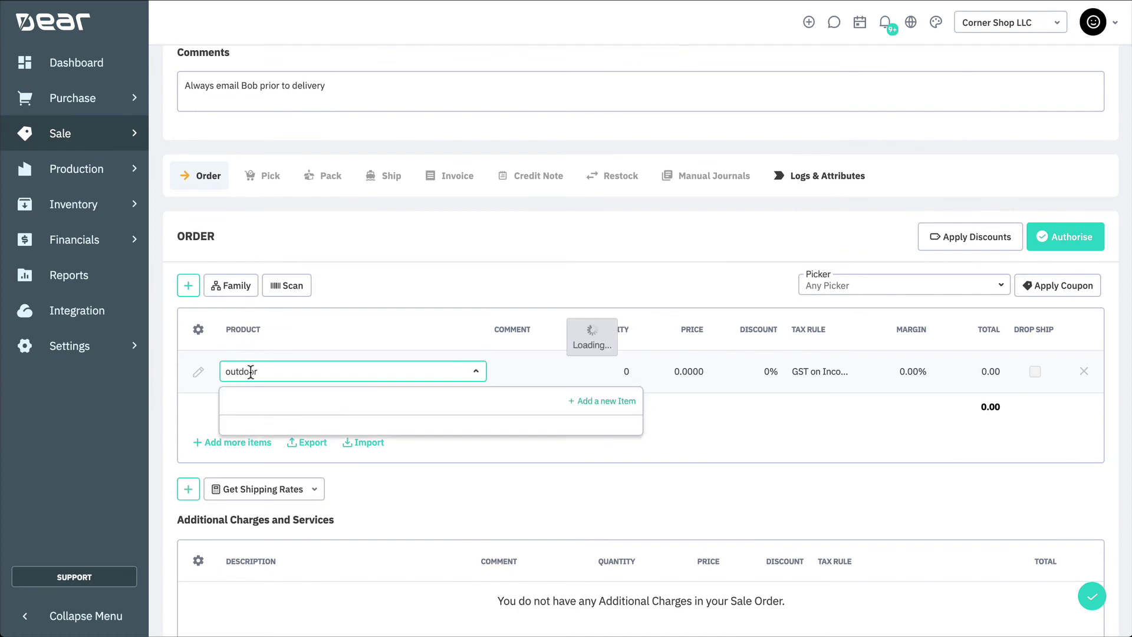
{"action": "left_click", "coordinate": [312, 435]}
{"action": "left_click", "coordinate": [629, 373]}
{"action": "type", "text": "1"}
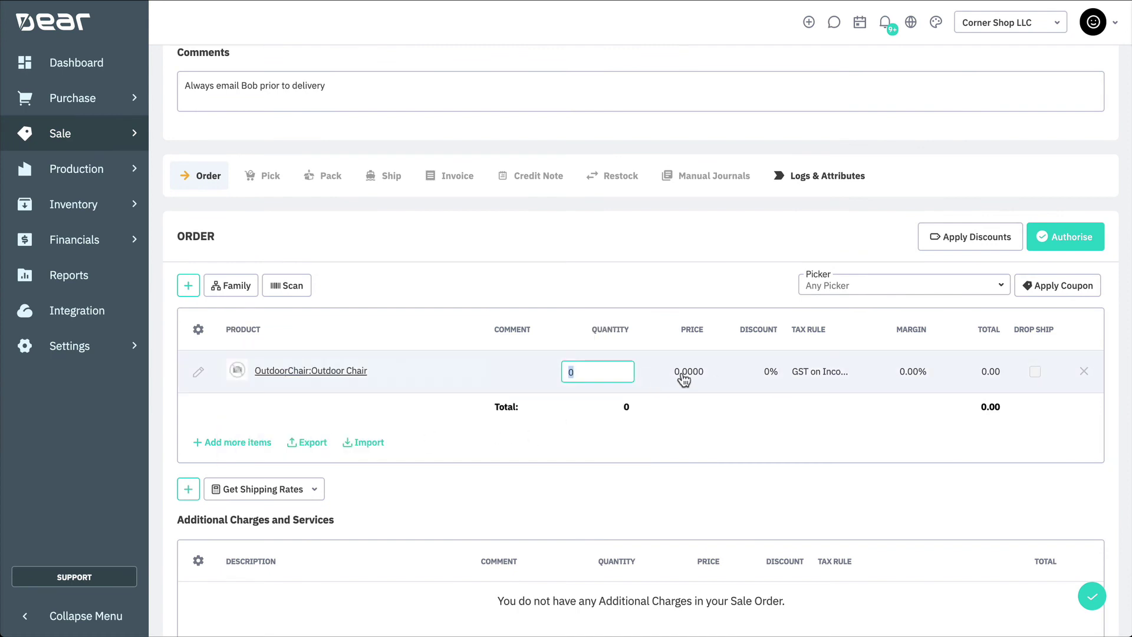
{"action": "left_click", "coordinate": [675, 372]}
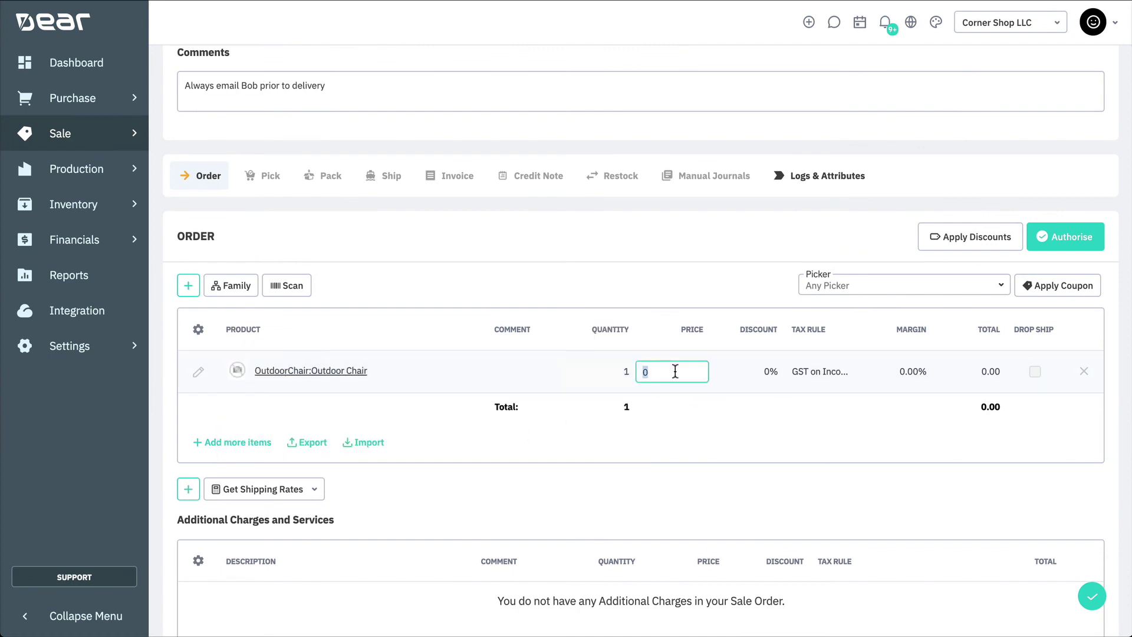
{"action": "type", "text": "350"}
{"action": "left_click", "coordinate": [716, 440]}
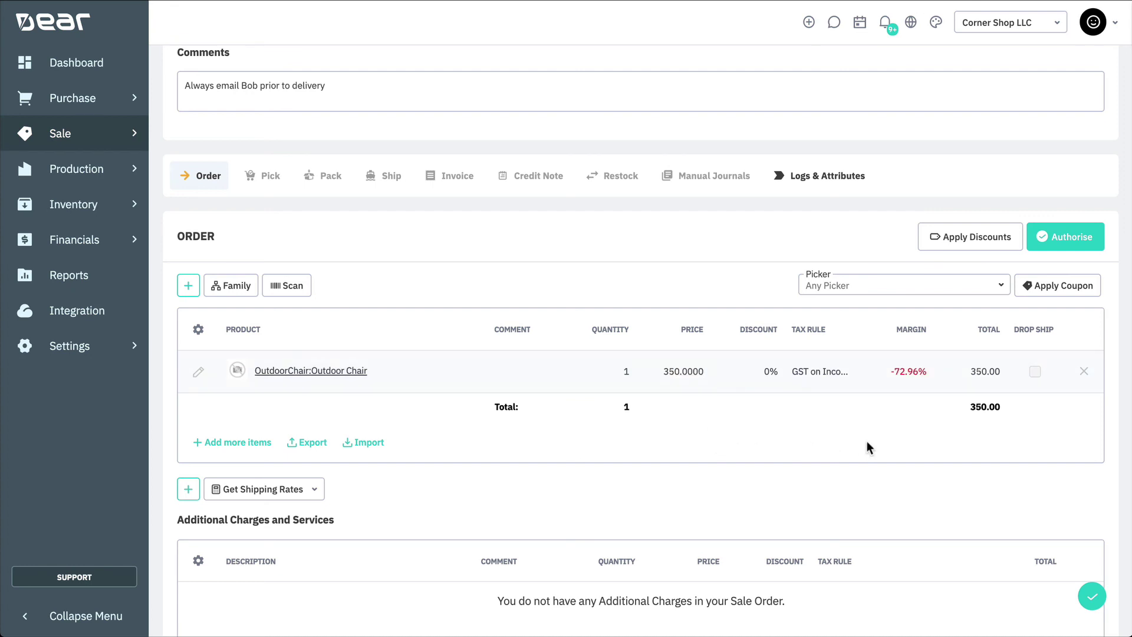
{"action": "scroll", "coordinate": [866, 448], "scroll_direction": "down", "scroll_amount": 4}
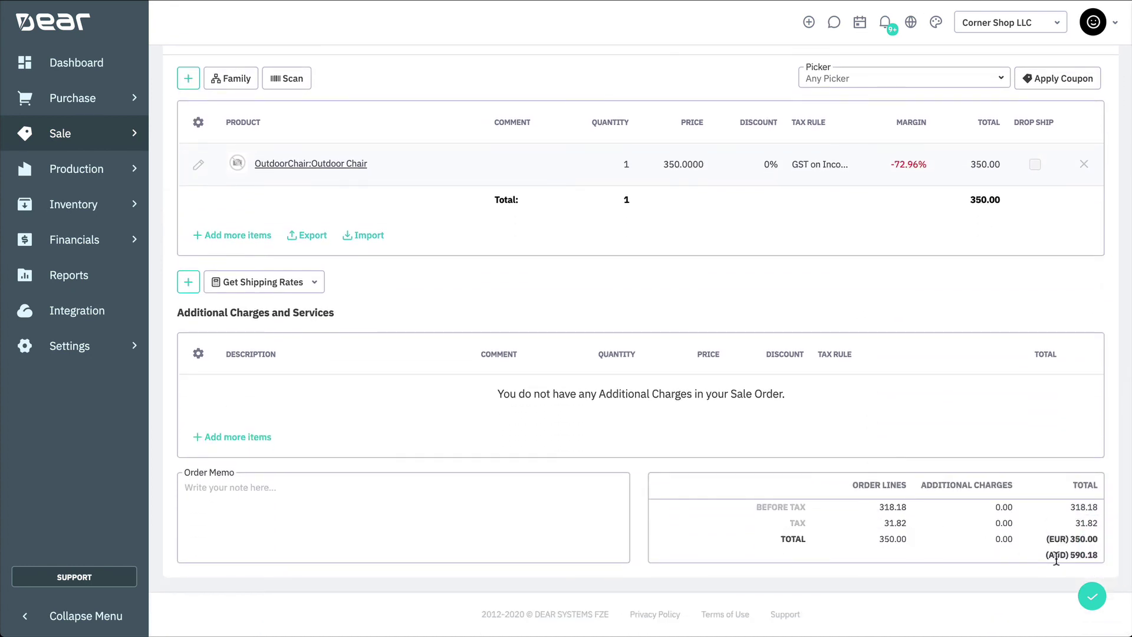